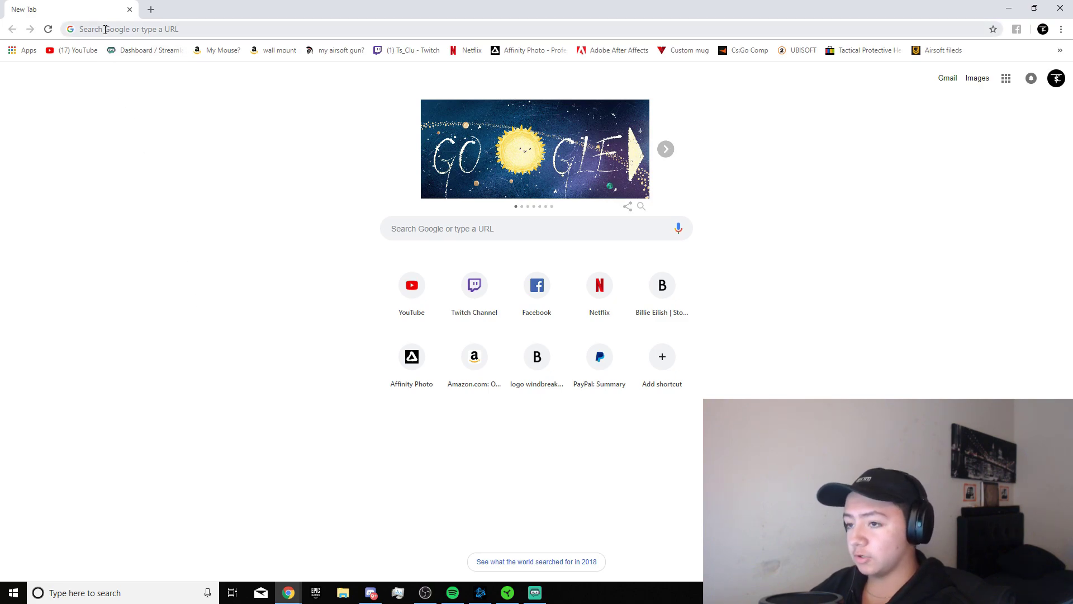
# - Log in to the Streamlabs dashboard, start the Streamlabs OBS download, and minimize Chrome
pyautogui.click(105, 30)
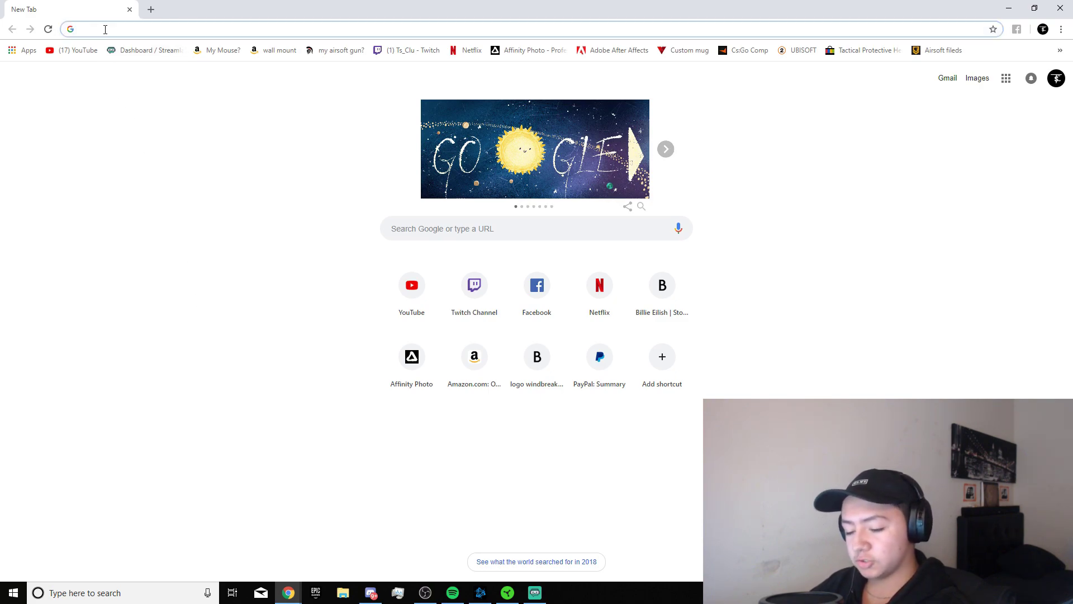
pyautogui.write('streamlabs')
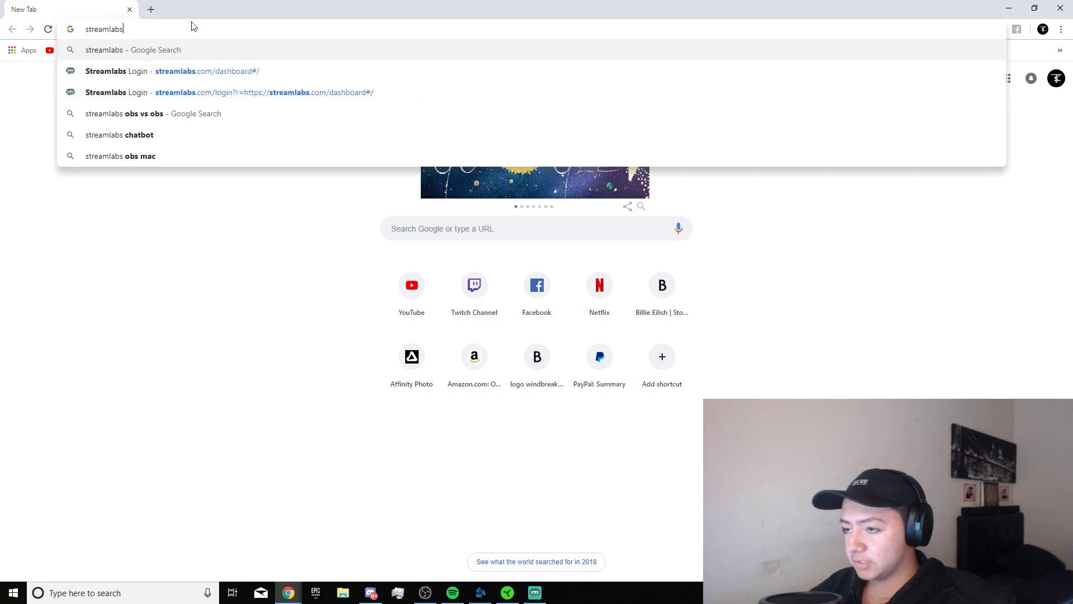
pyautogui.press('Return')
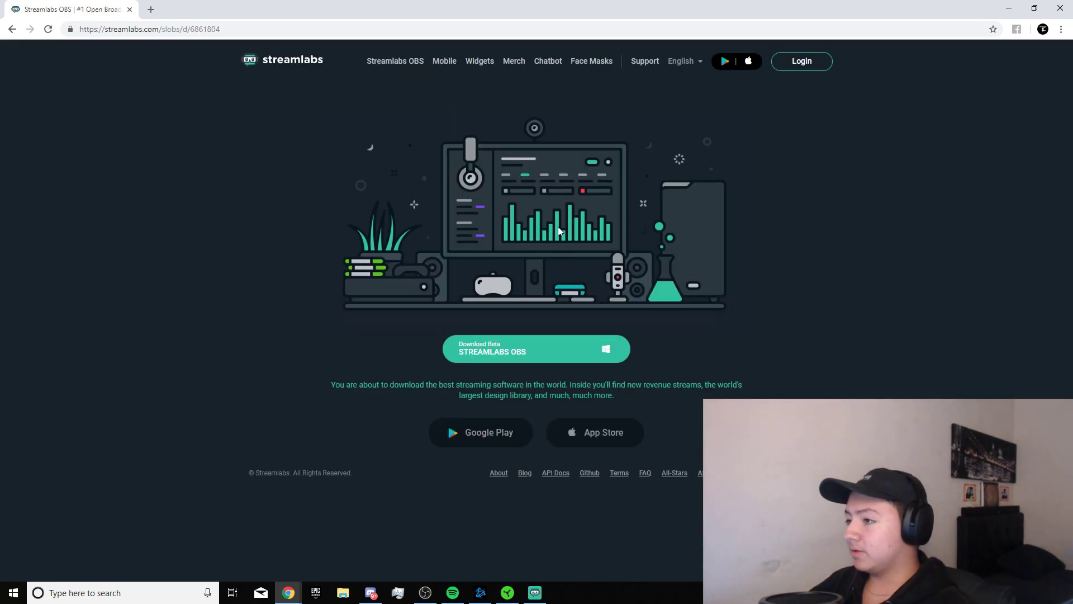
pyautogui.click(818, 62)
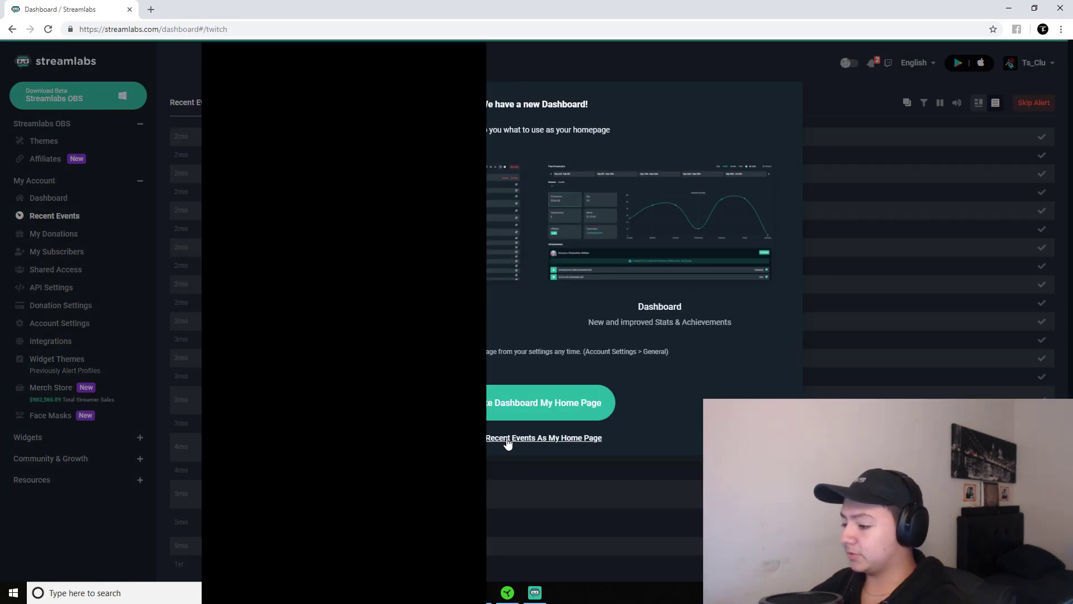
pyautogui.click(507, 440)
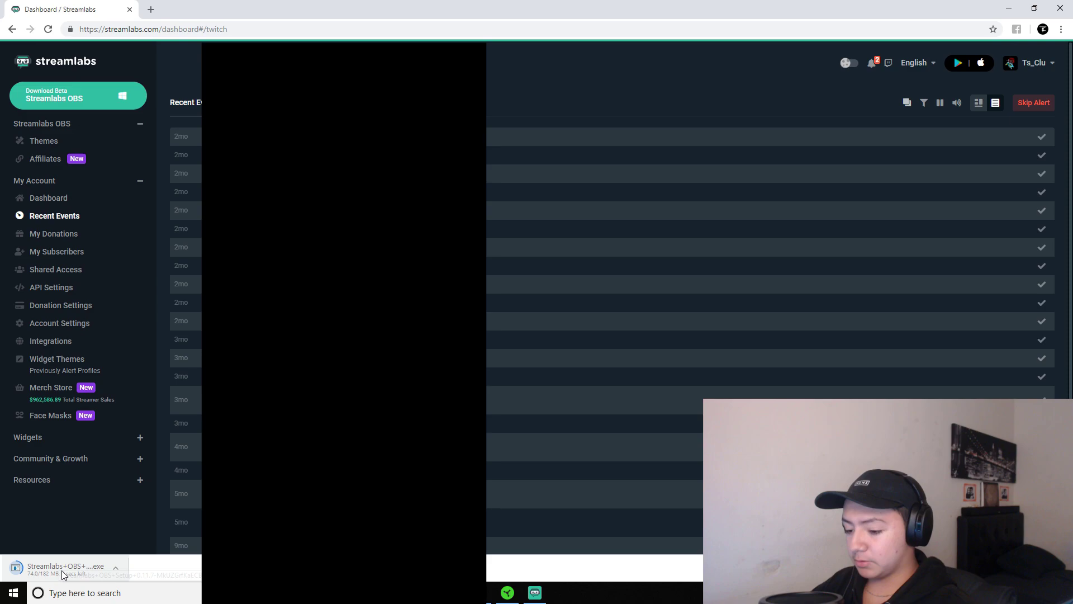
pyautogui.click(63, 570)
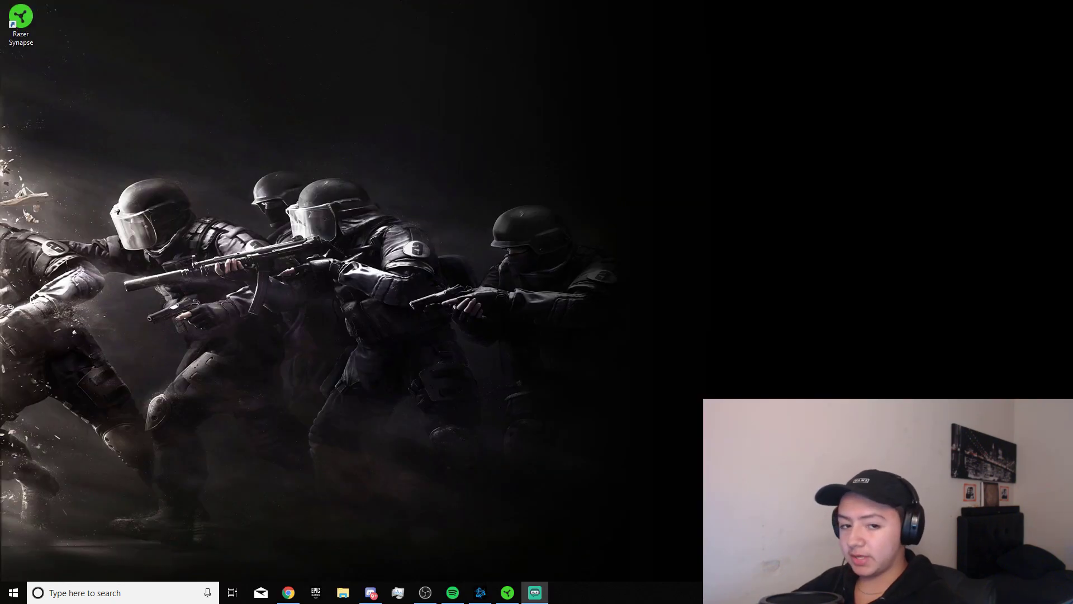
# - Maximize OBS Studio and select the webcam-only scene's Video Capture Device source
pyautogui.click(426, 592)
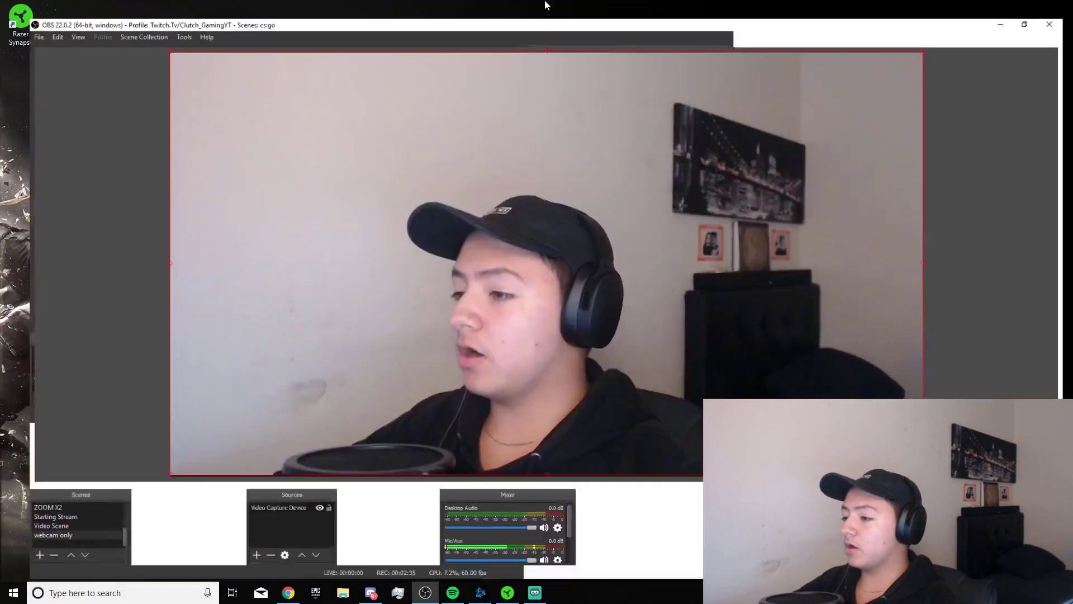
pyautogui.moveTo(192, 179); pyautogui.dragTo(545, 4)
pyautogui.click(337, 507)
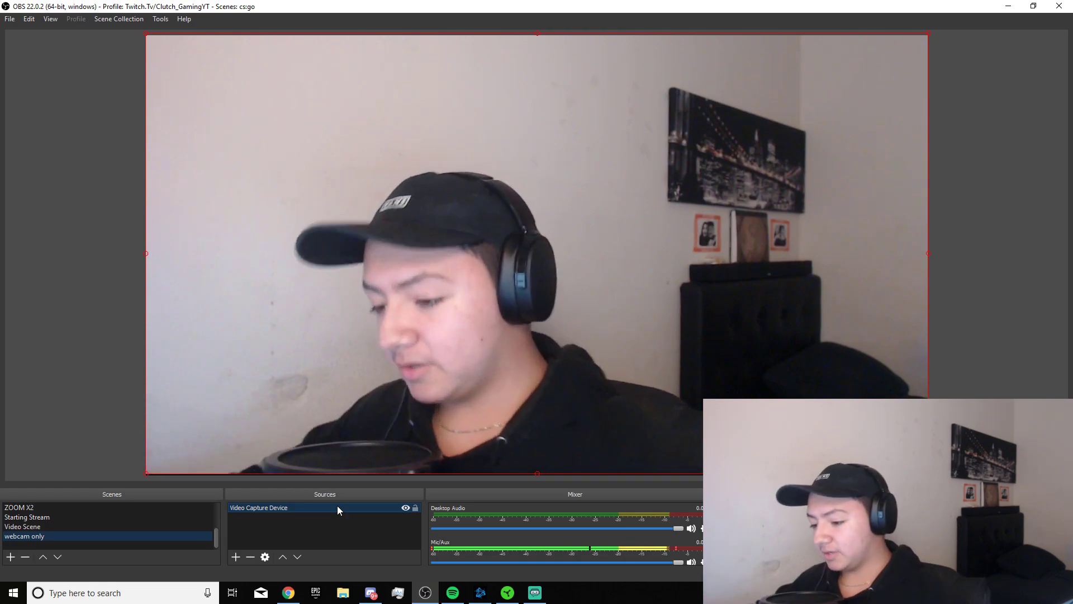
pyautogui.click(236, 559)
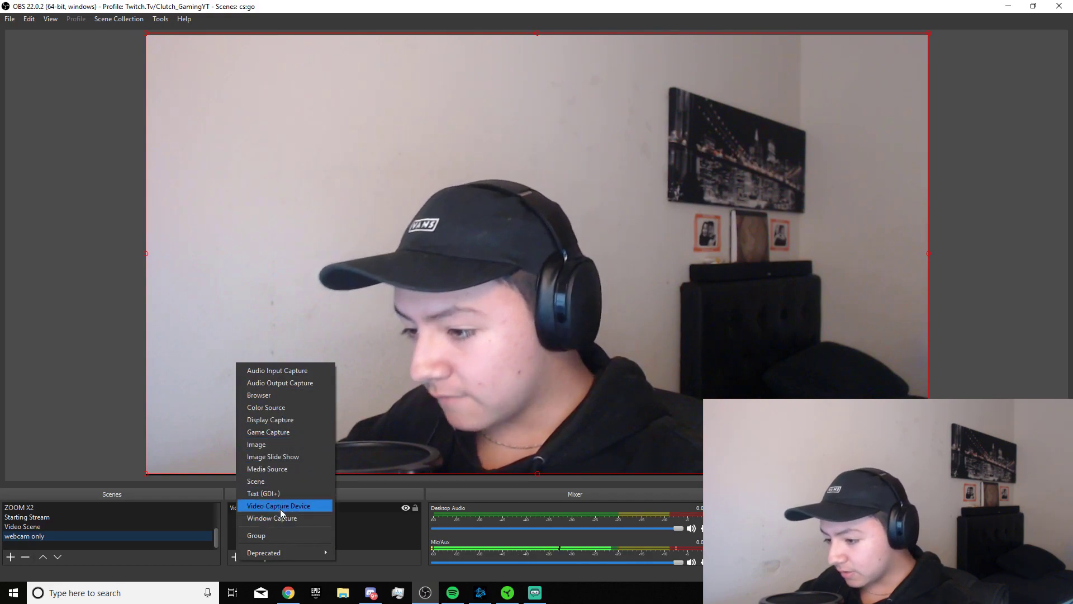
pyautogui.click(369, 519)
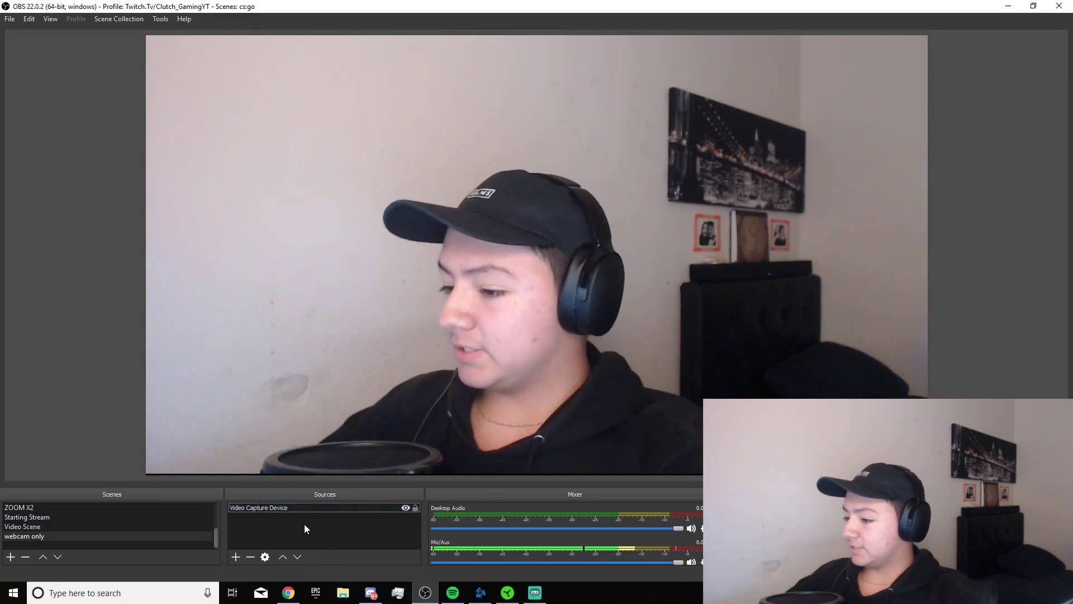
# - Set the Video Capture Device resolution to 1280x720 in its properties and confirm
pyautogui.click(295, 509)
pyautogui.rightClick(295, 509)
pyautogui.click(315, 505)
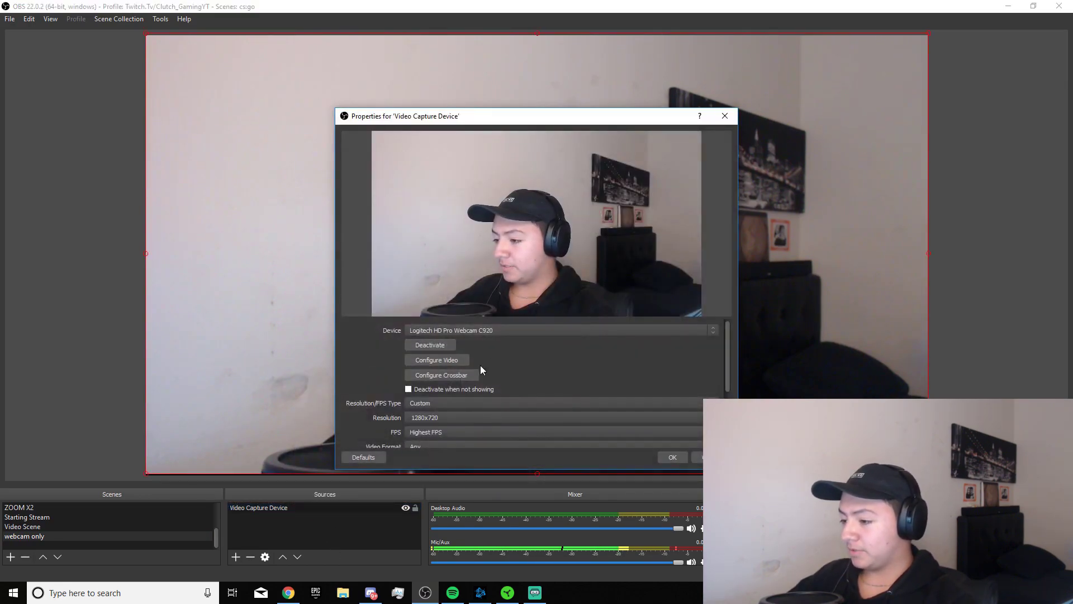
pyautogui.scroll(-3, 542, 375)
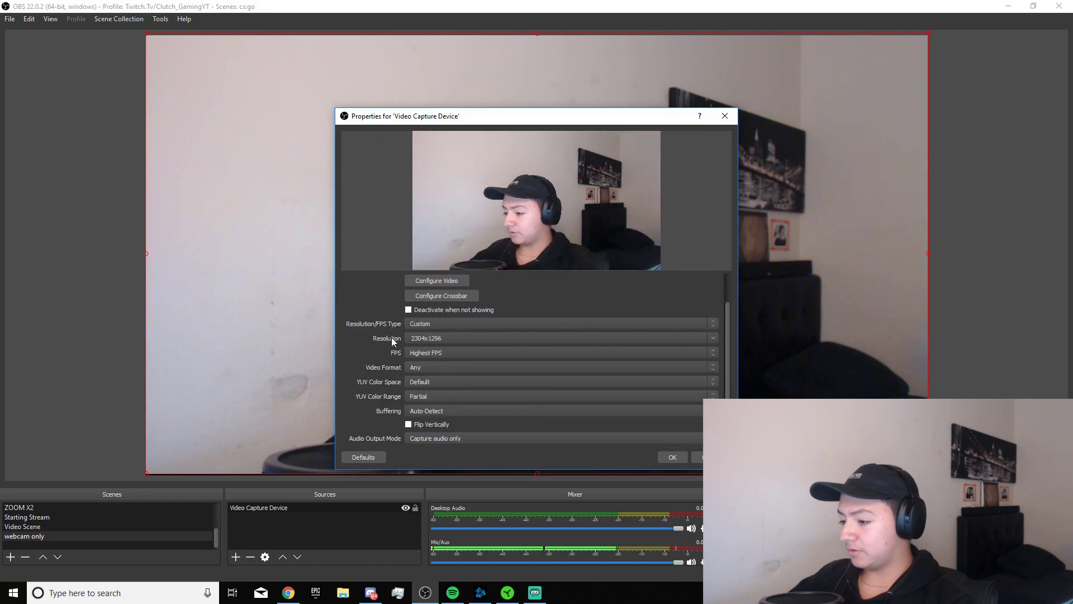
pyautogui.click(447, 338)
pyautogui.click(507, 343)
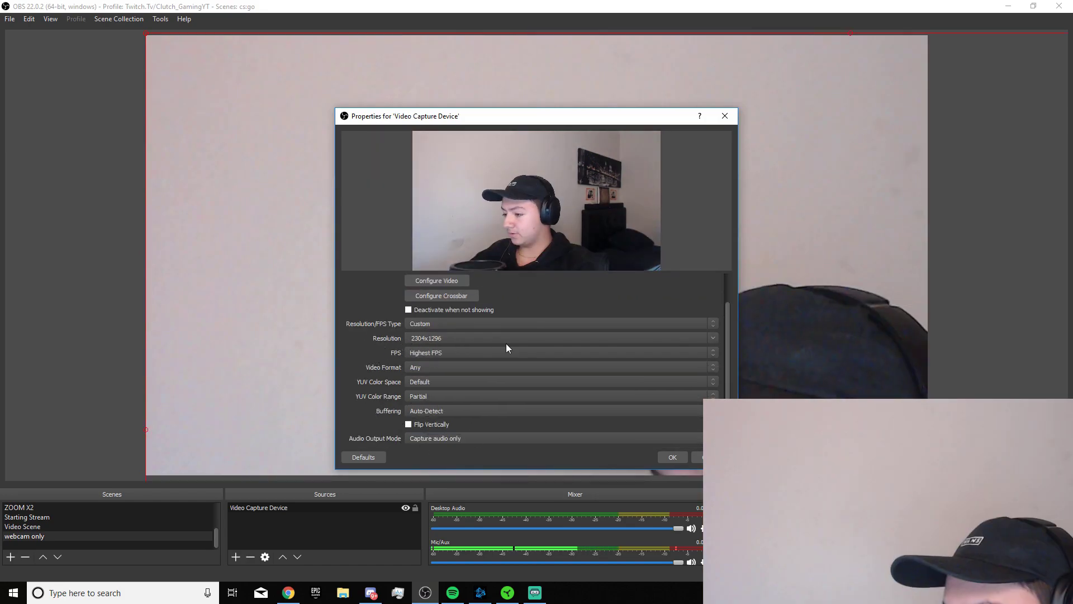
pyautogui.click(709, 340)
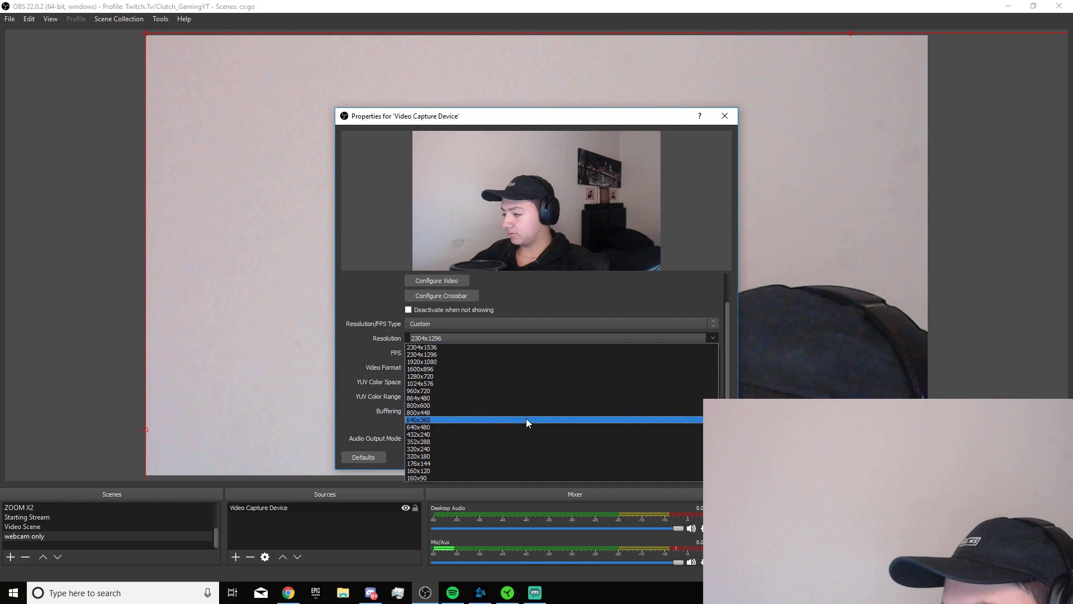
pyautogui.click(442, 374)
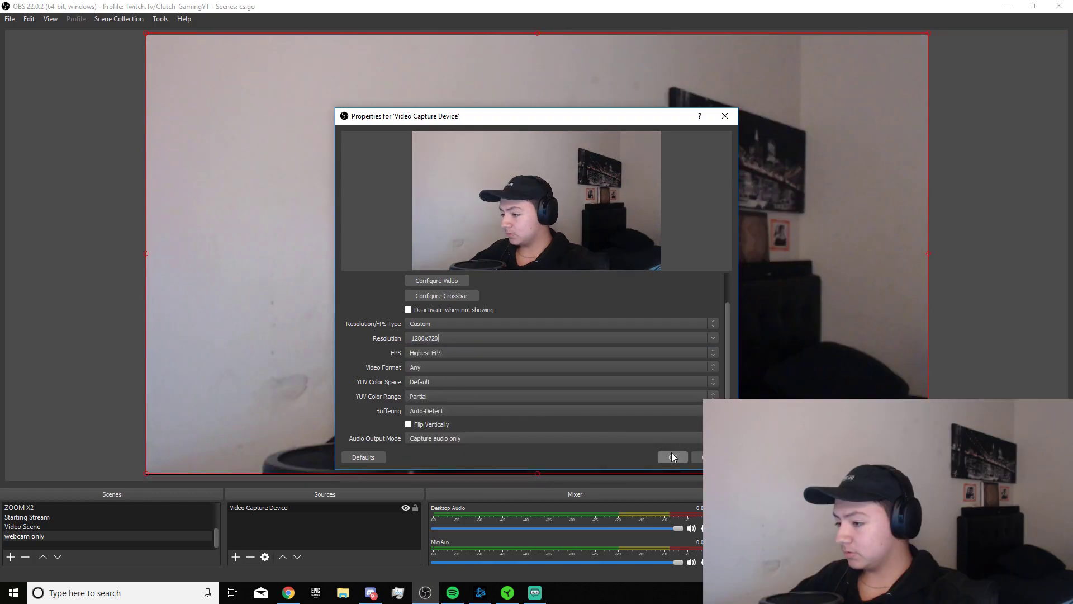
pyautogui.click(672, 458)
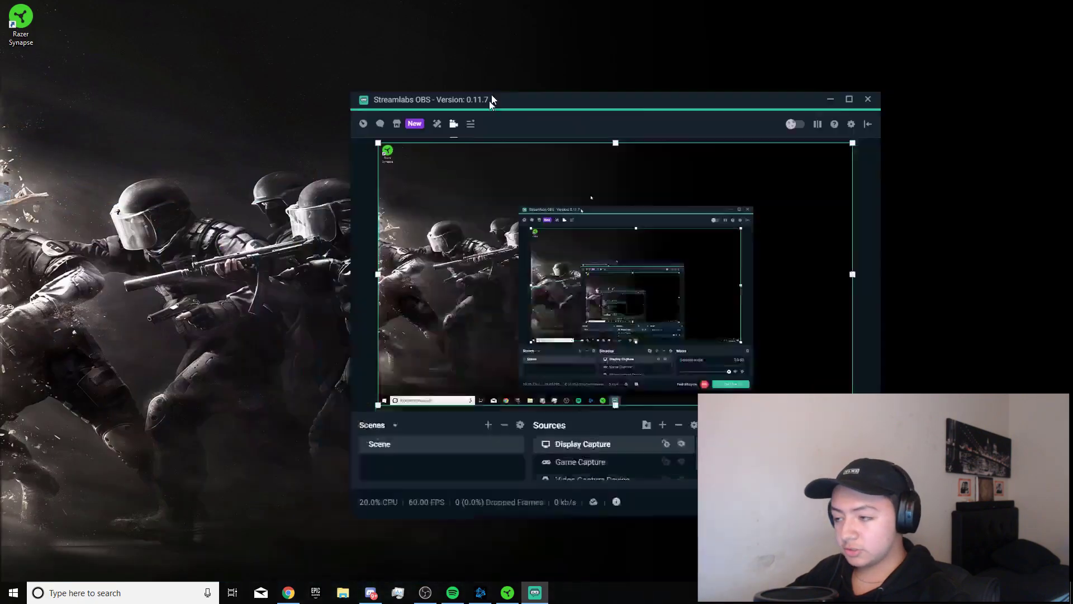
pyautogui.moveTo(491, 95); pyautogui.dragTo(520, 24)
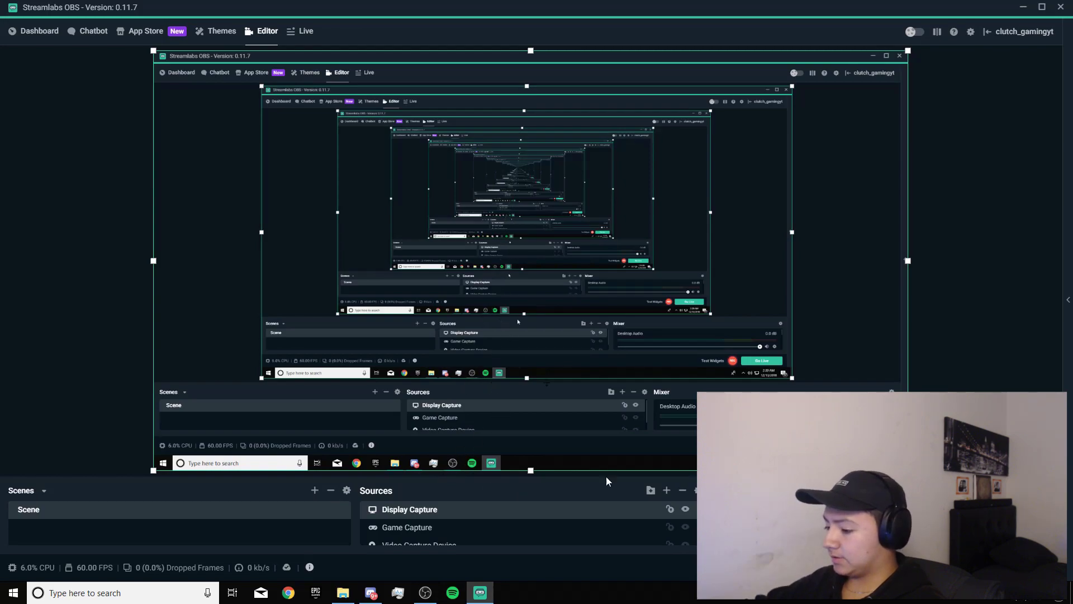
pyautogui.click(666, 494)
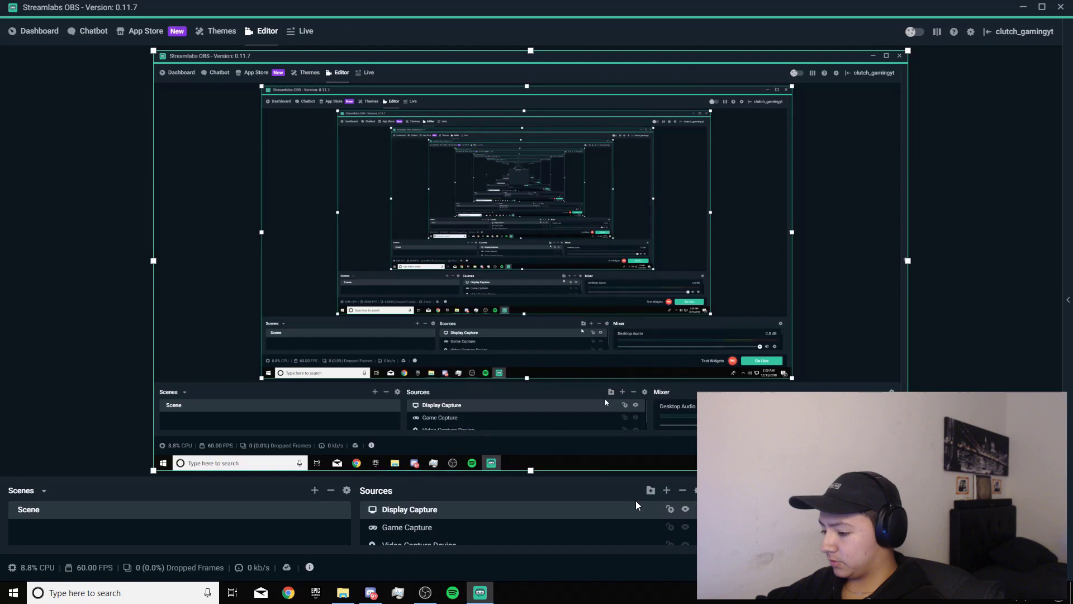
# - Add the existing Game Capture source to the Streamlabs OBS scene
pyautogui.click(668, 492)
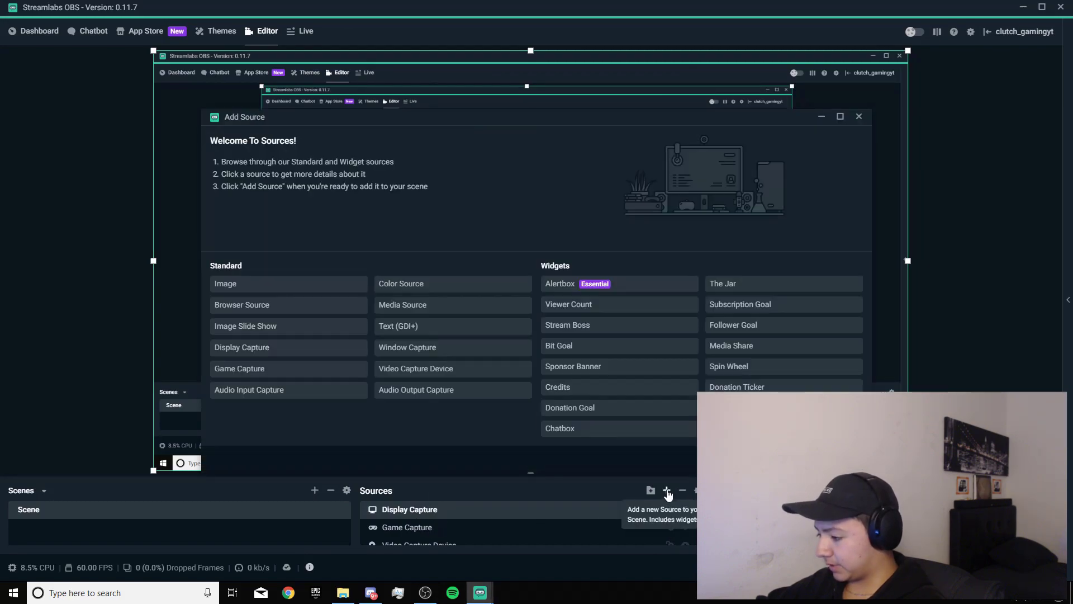
pyautogui.click(244, 369)
pyautogui.click(830, 457)
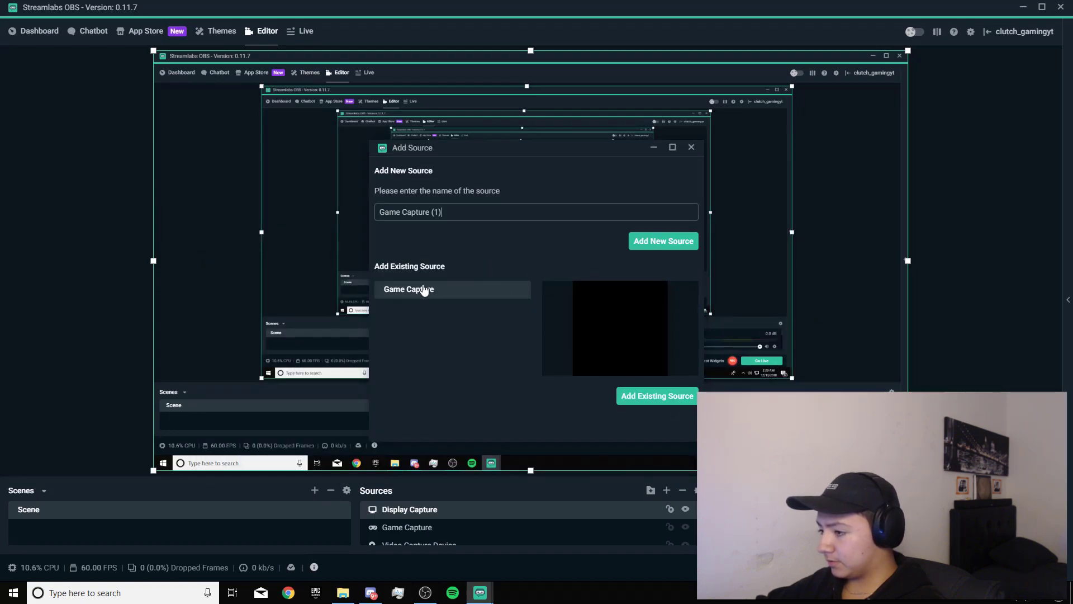
pyautogui.click(664, 242)
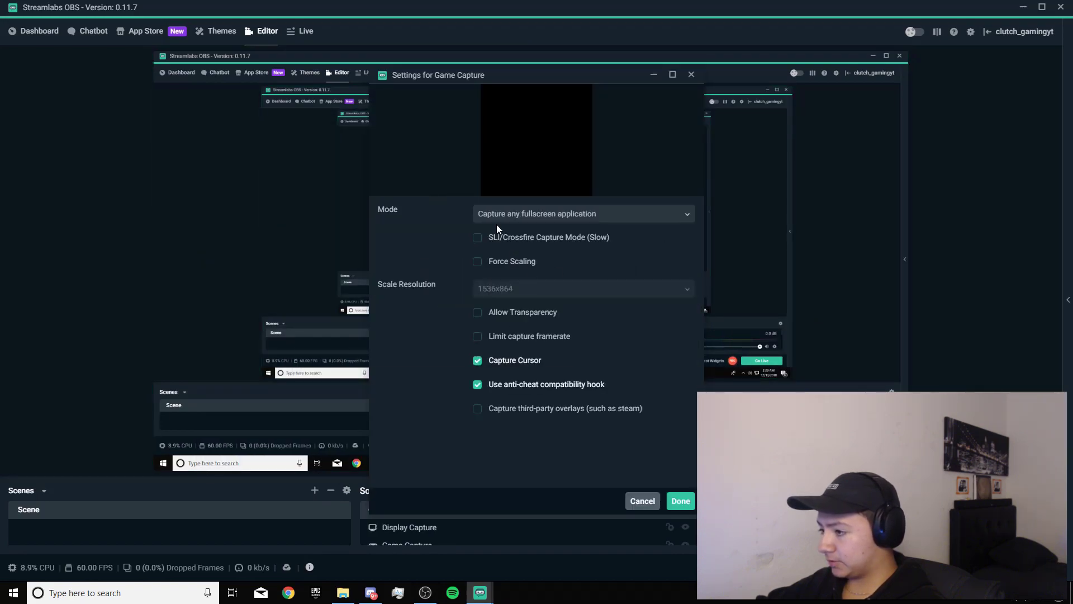
# - Toggle Force Scaling on and off, cancel the Game Capture settings, and restore the window
pyautogui.click(515, 219)
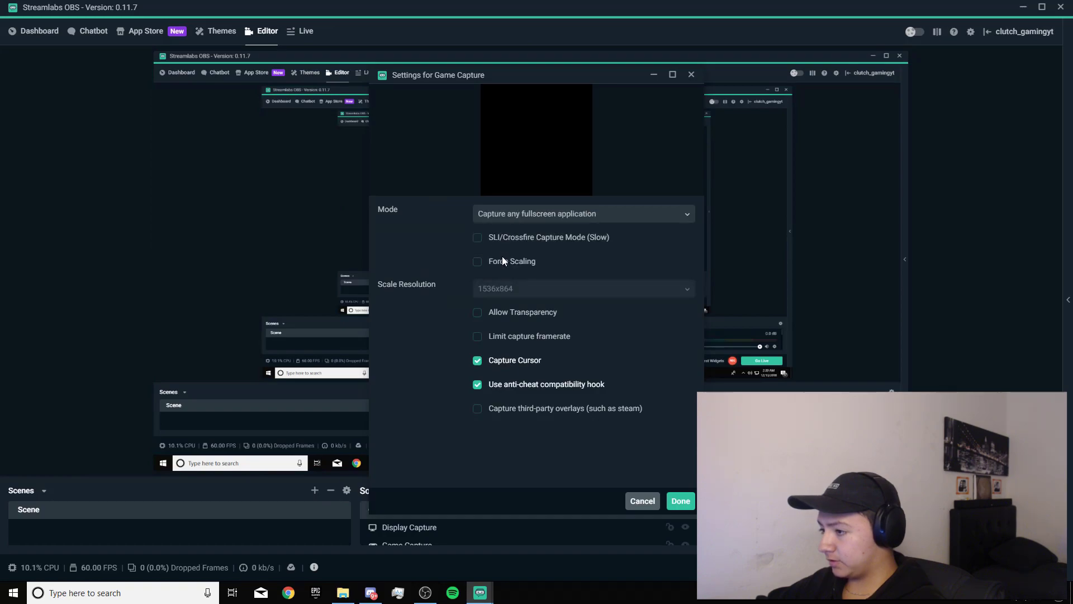
pyautogui.click(489, 262)
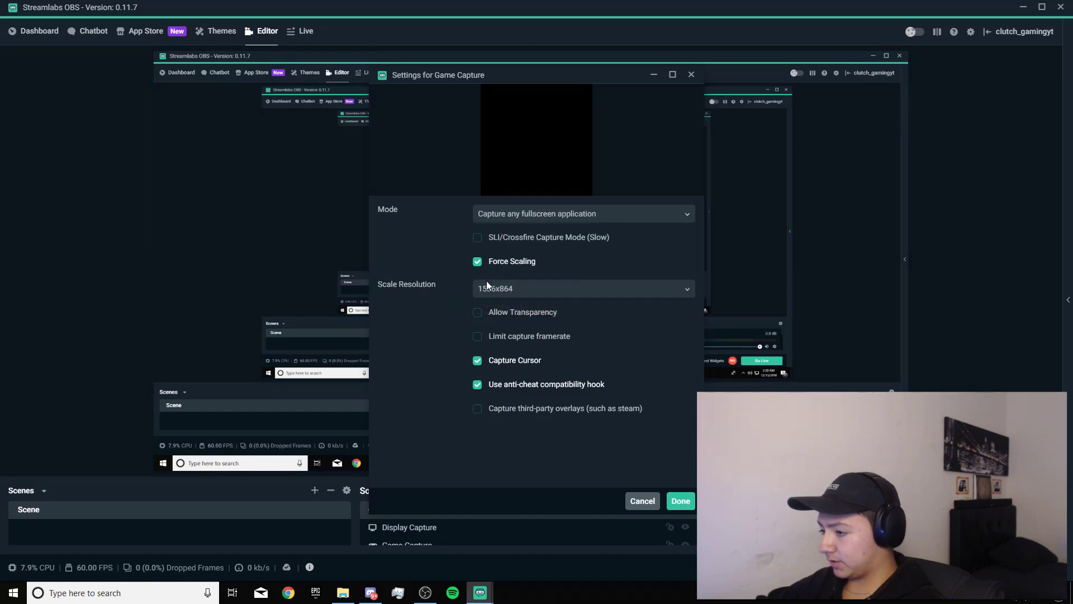
pyautogui.click(483, 265)
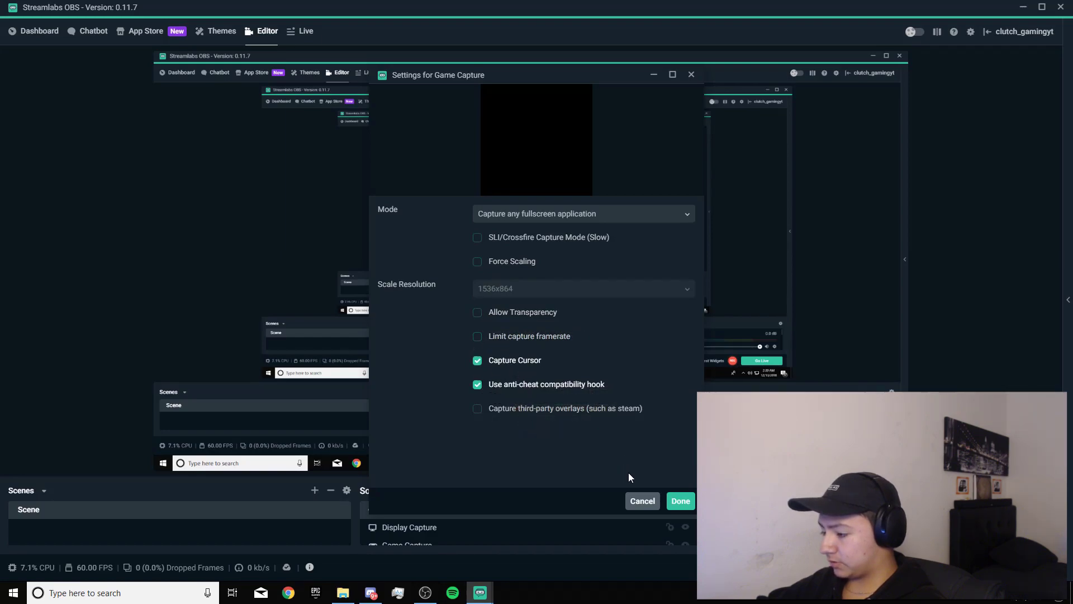
pyautogui.click(643, 501)
pyautogui.press('super+Down')
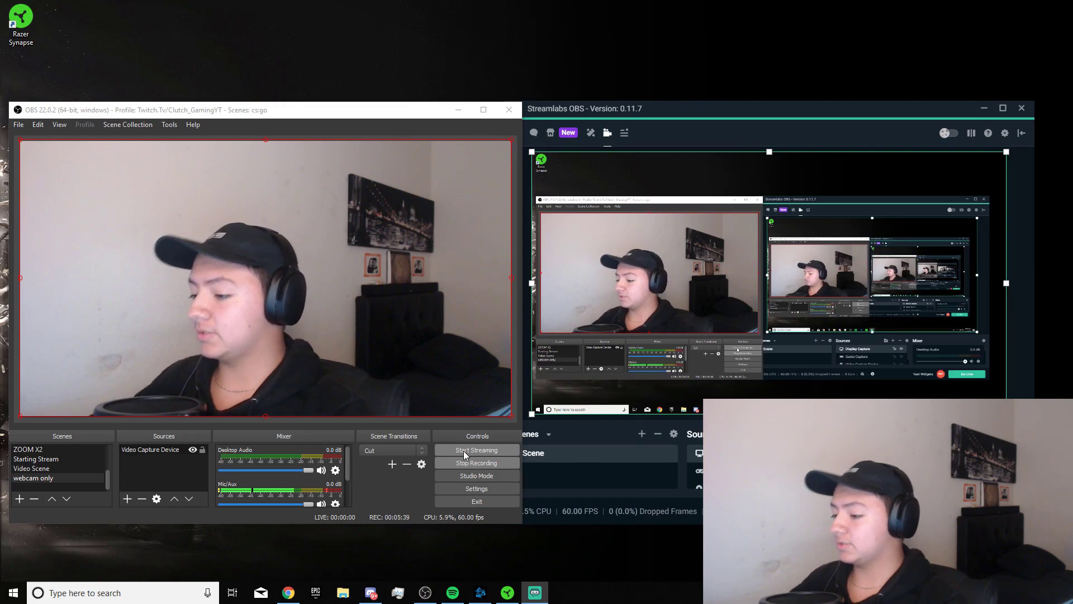
pyautogui.click(474, 489)
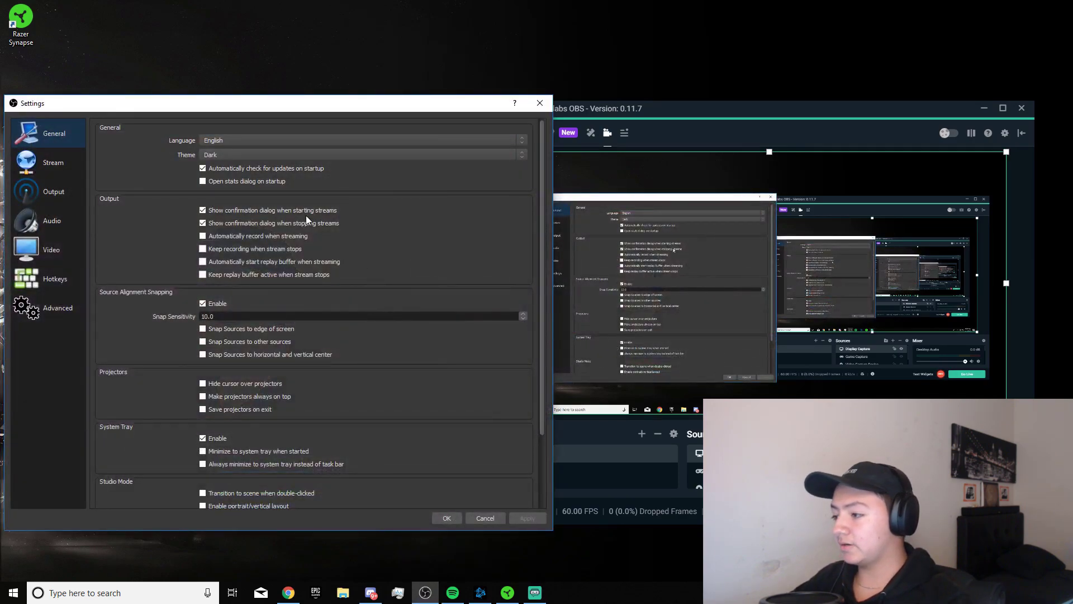
pyautogui.click(49, 286)
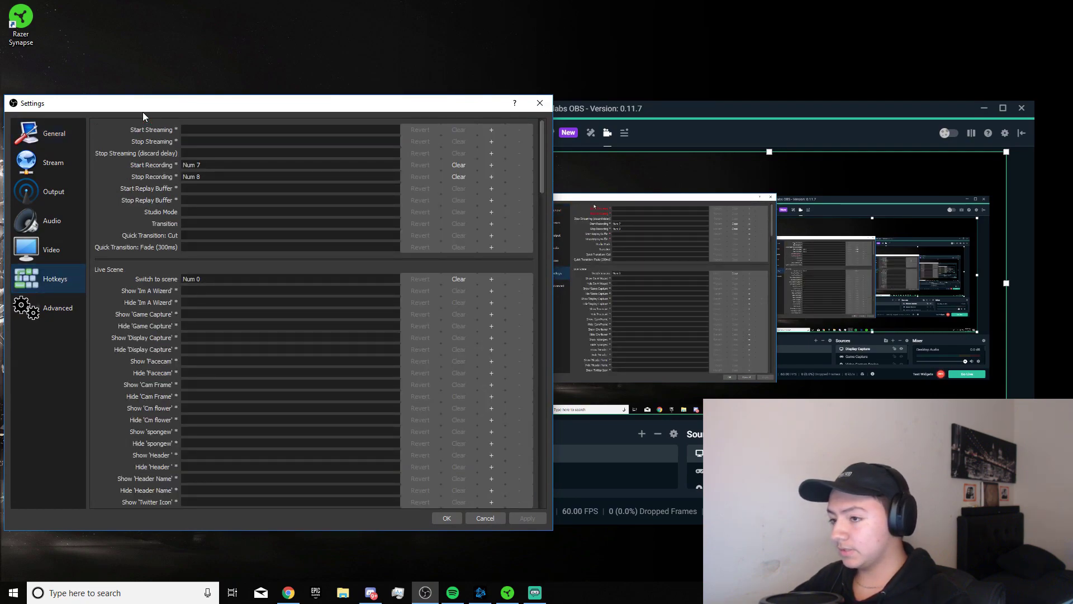
pyautogui.moveTo(164, 107); pyautogui.dragTo(623, 109)
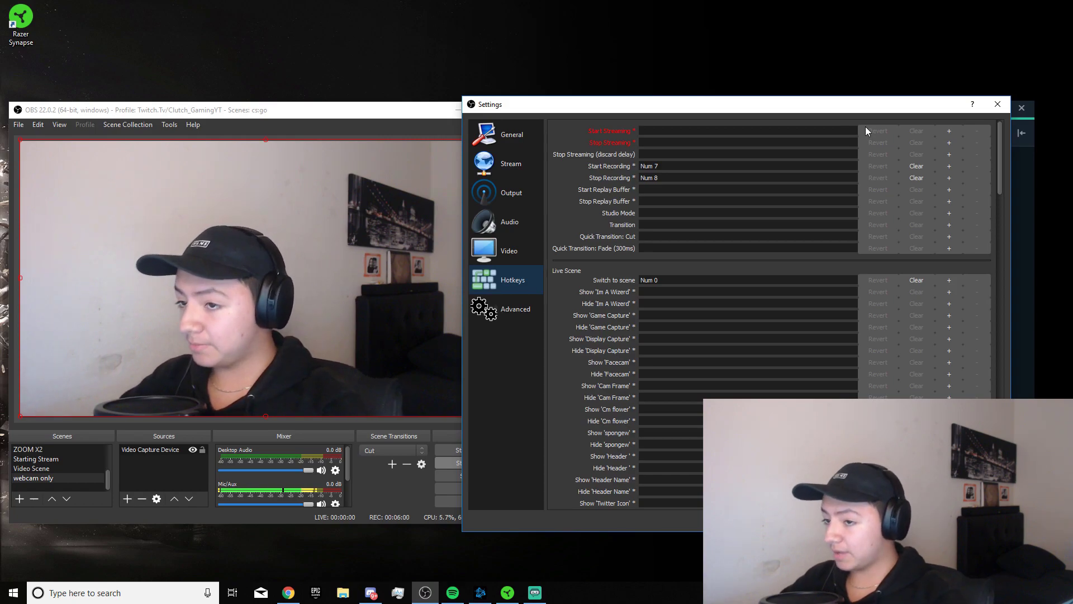
pyautogui.click(997, 105)
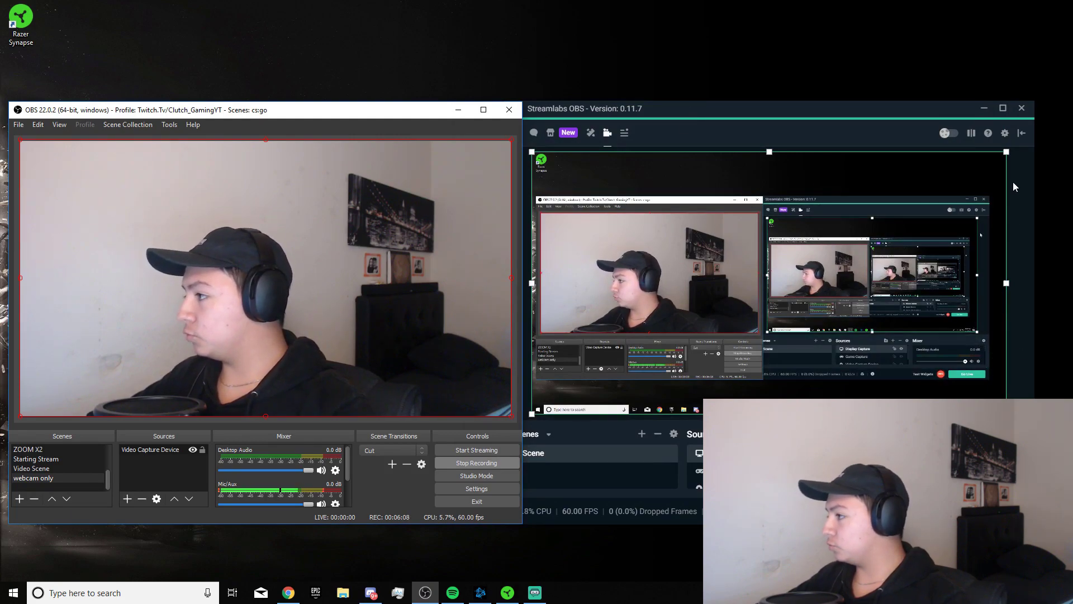
pyautogui.click(1005, 133)
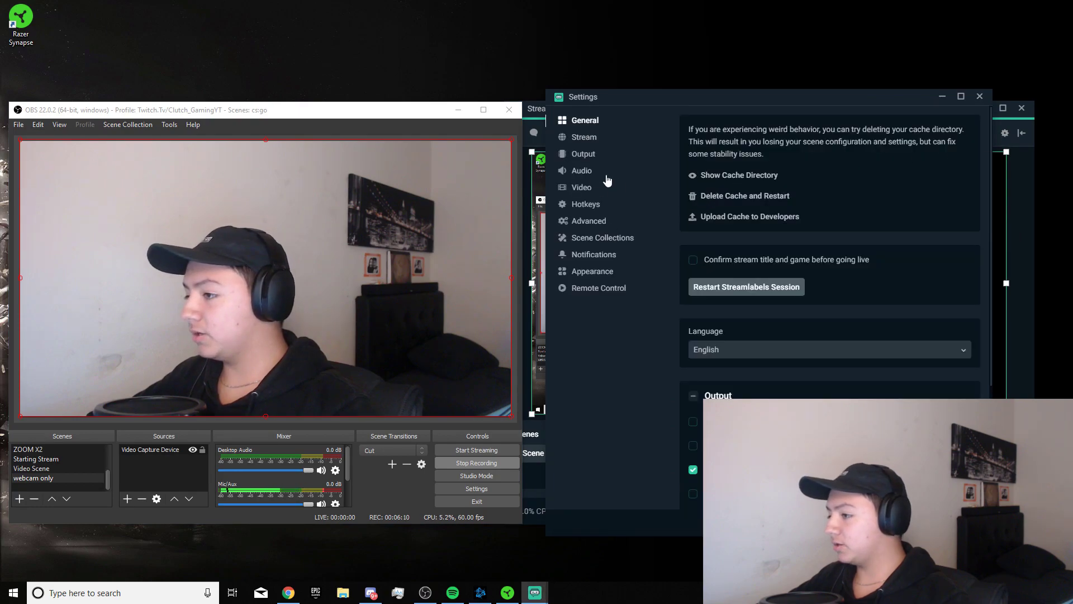
pyautogui.click(577, 205)
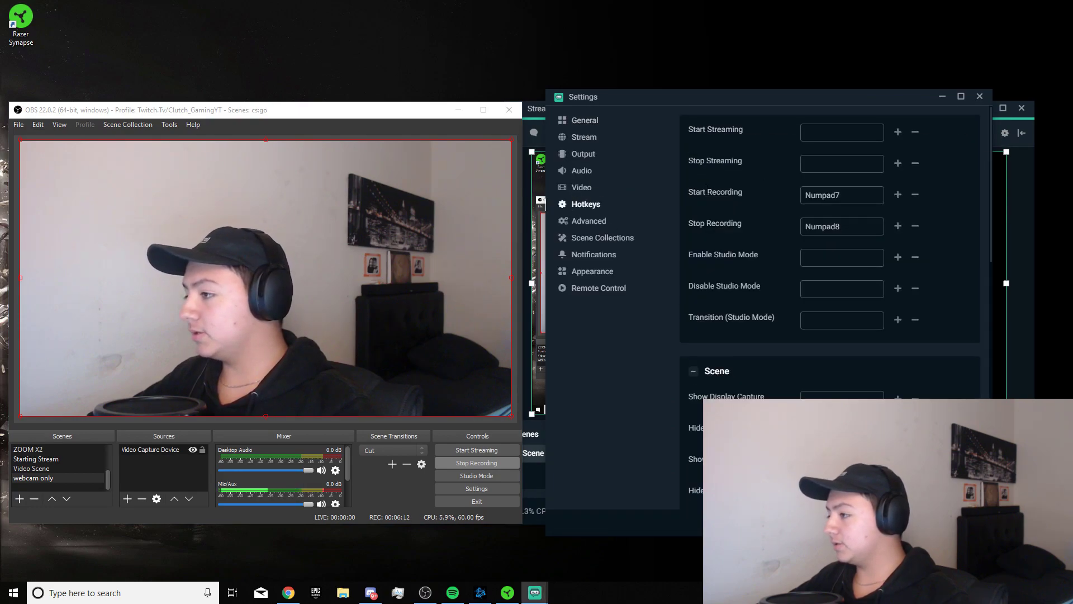
pyautogui.click(942, 98)
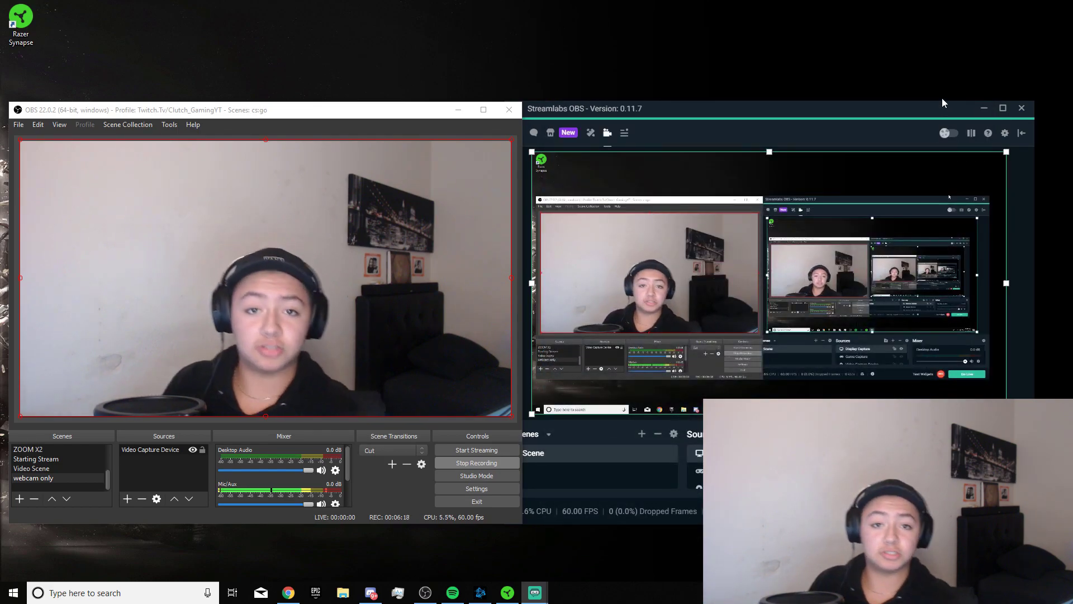